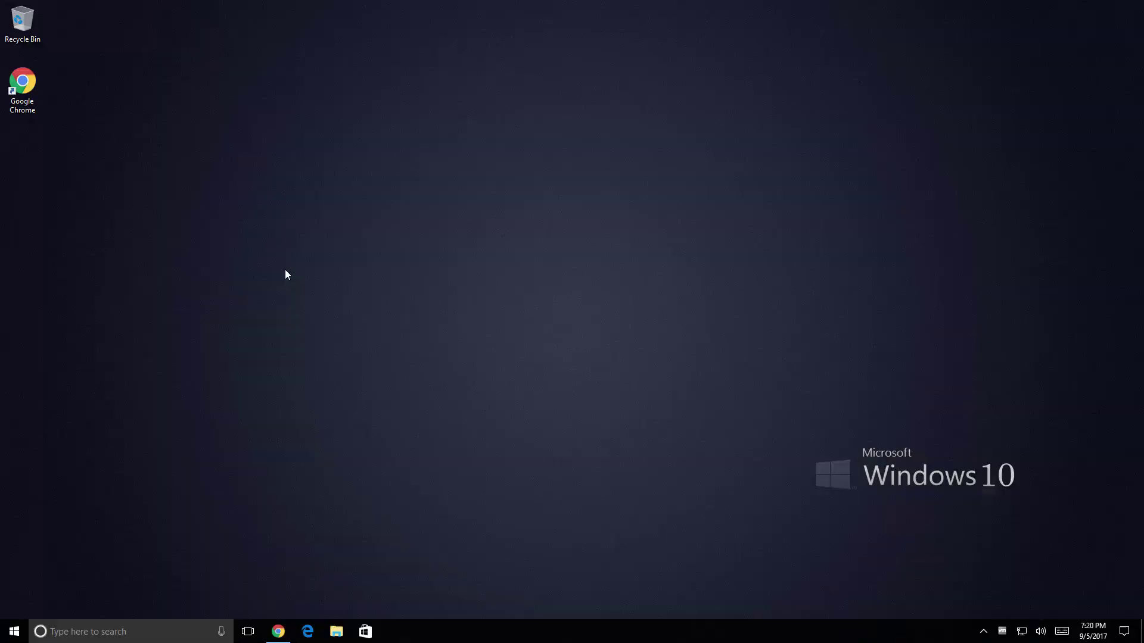
Switch to Chrome, start the Windows download of VLC from the VideoLAN site, and cancel the duplicate installer download.
mouse_move(289, 639)
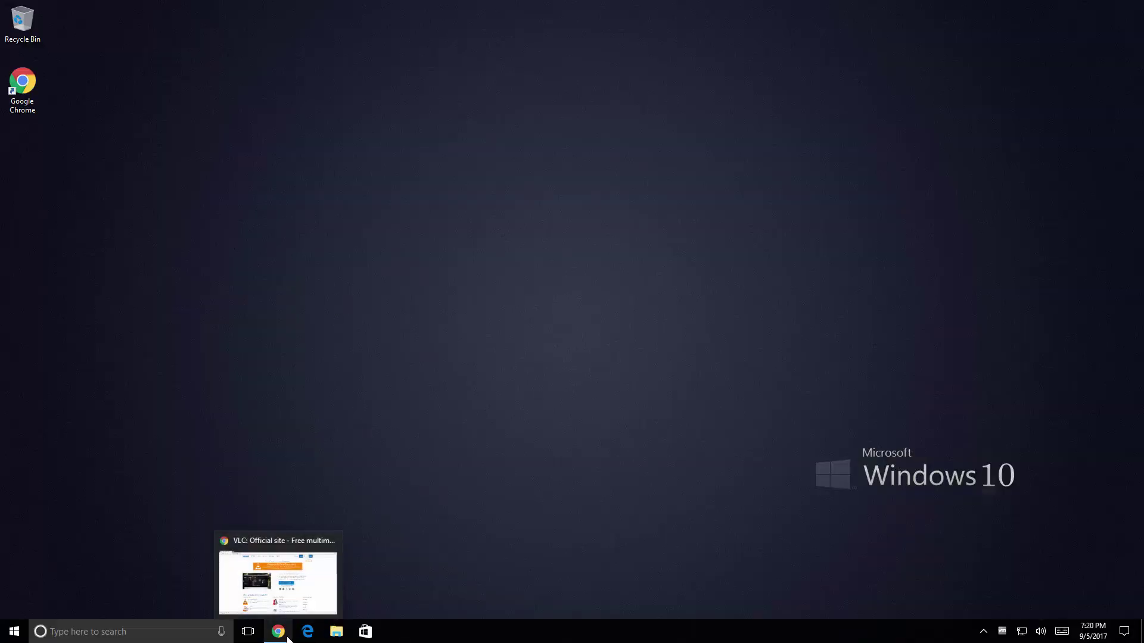
left_click(289, 639)
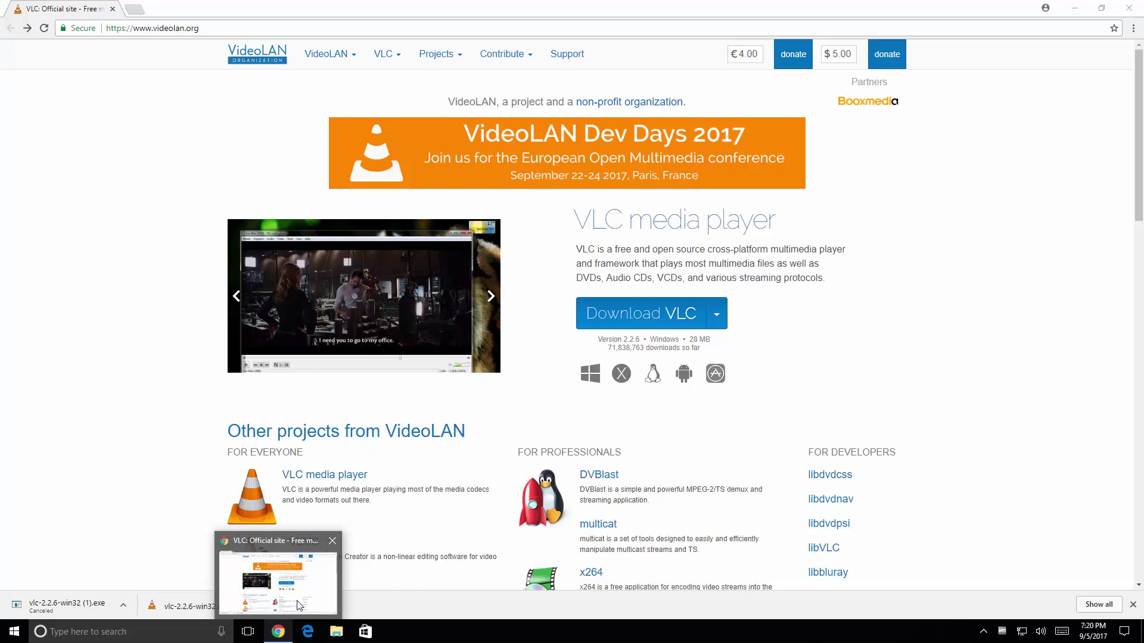
left_click(425, 29)
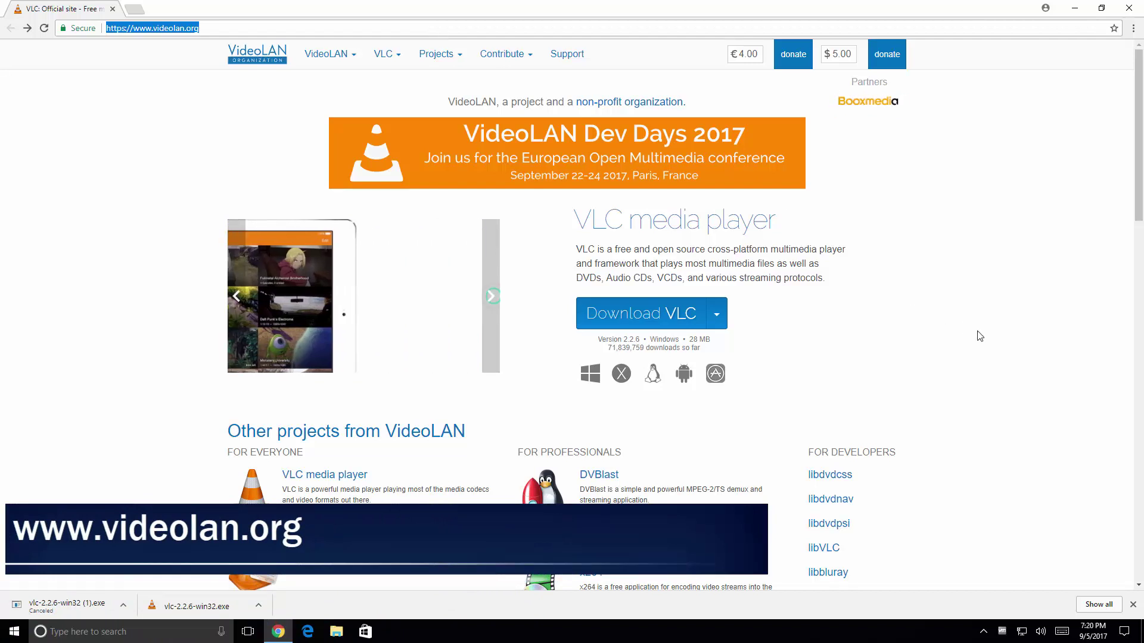
left_click(991, 338)
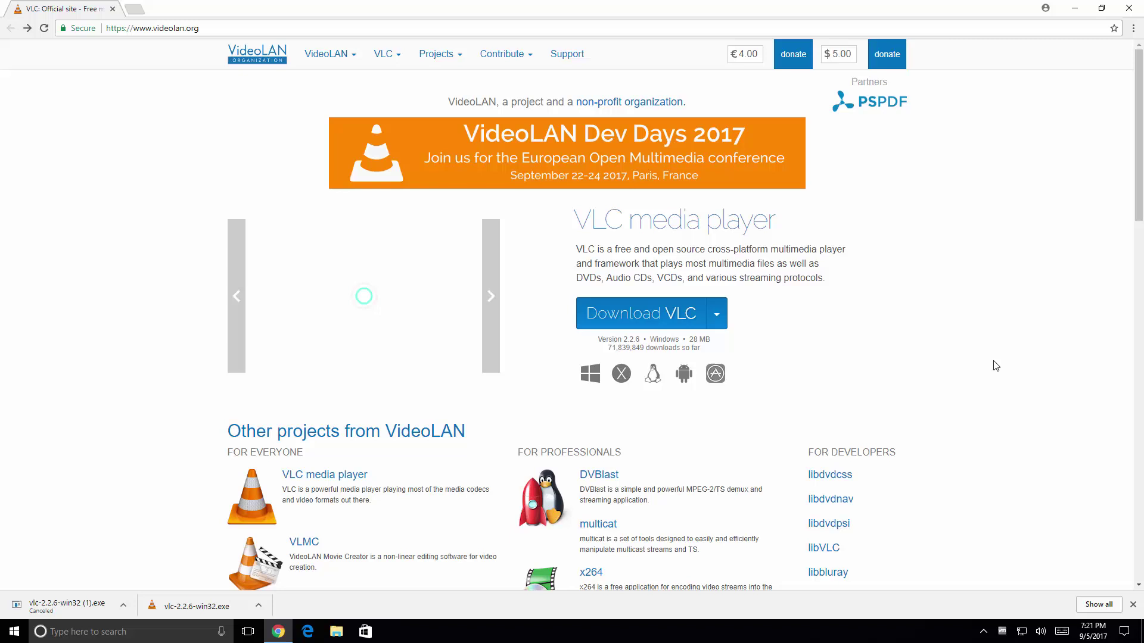
left_click(719, 322)
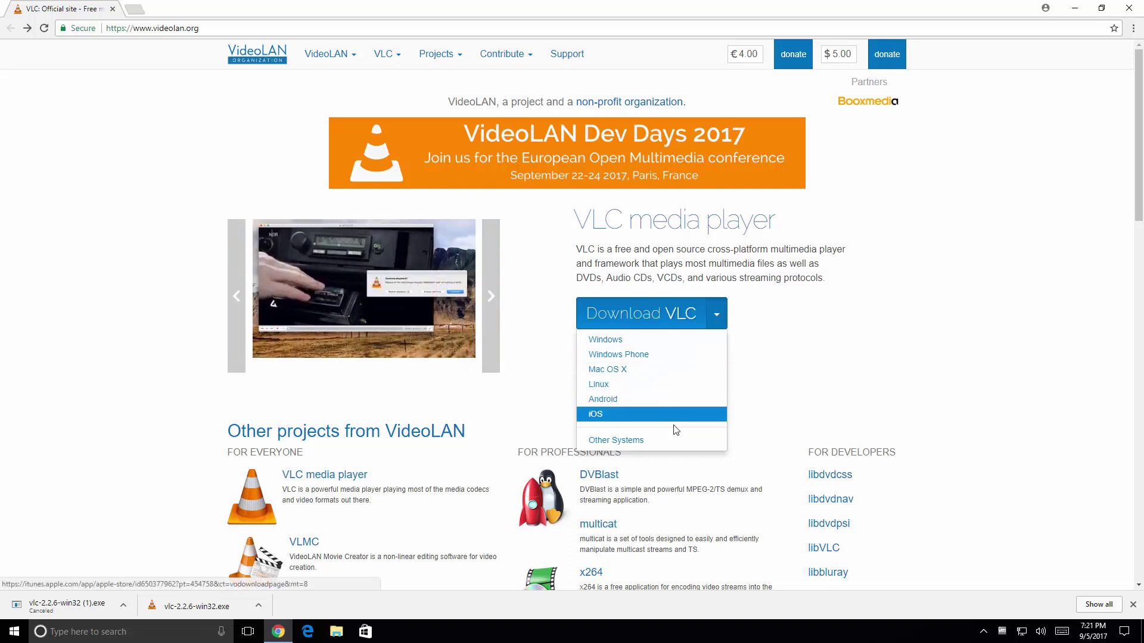
left_click(686, 341)
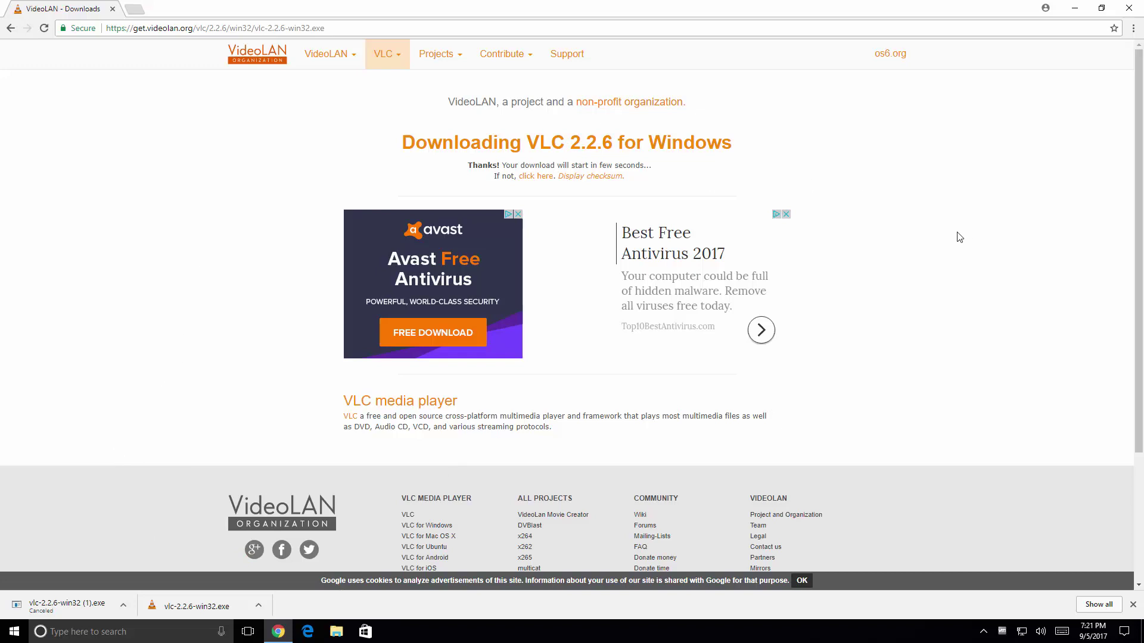
left_click(124, 606)
left_click(149, 588)
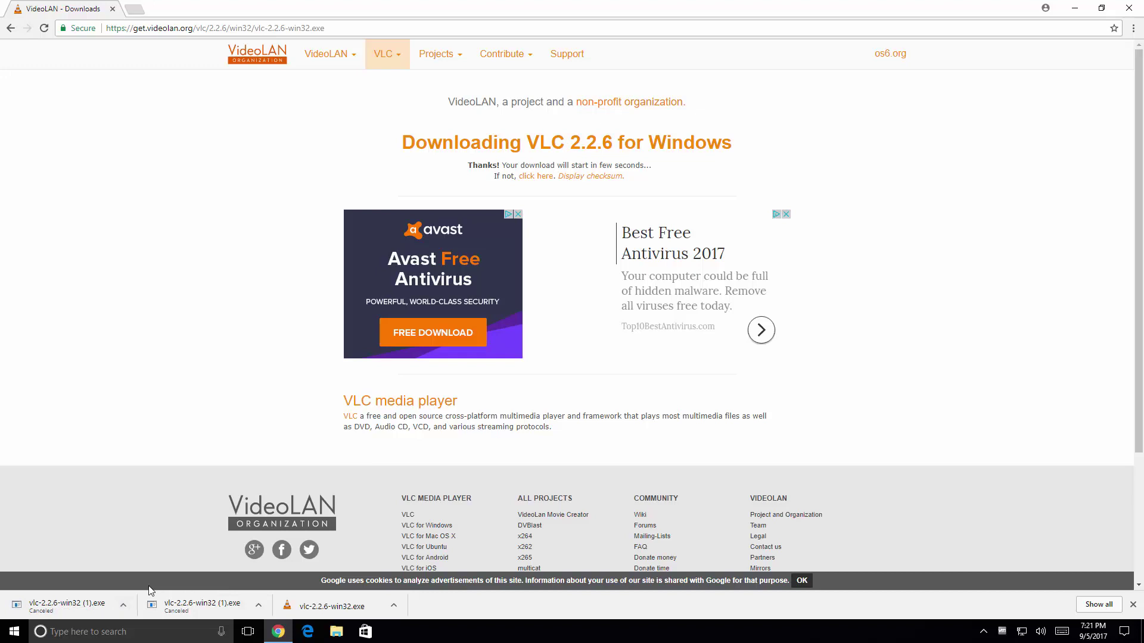
Run the vlc-2.2.6-win32 installer from the Downloads folder in File Explorer and allow it to make changes to the device.
left_click(337, 635)
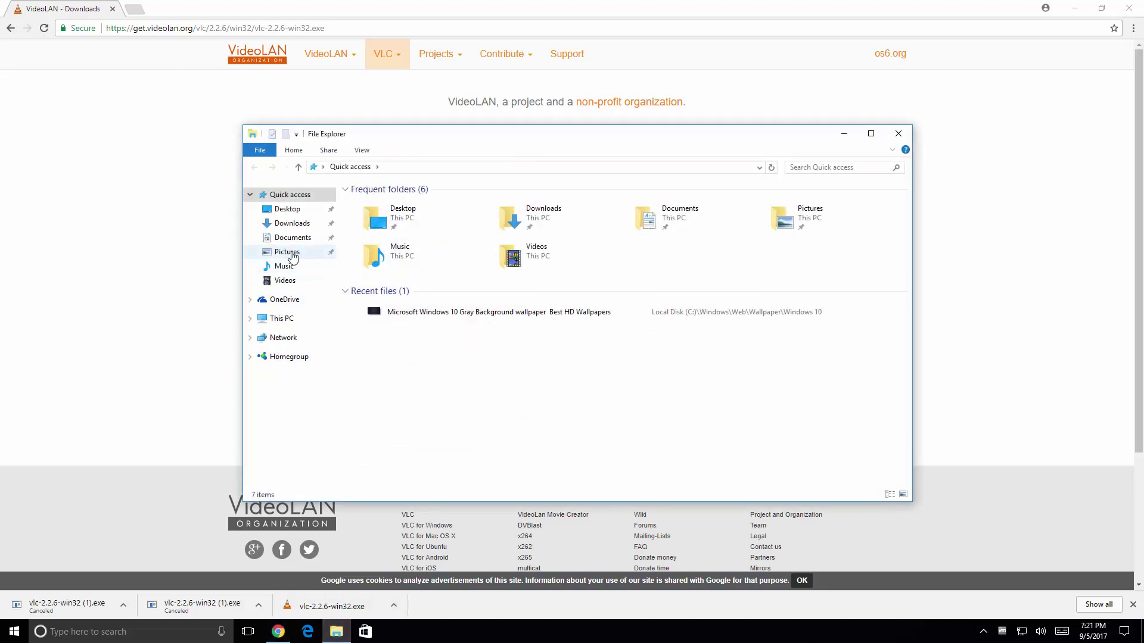
left_click(292, 224)
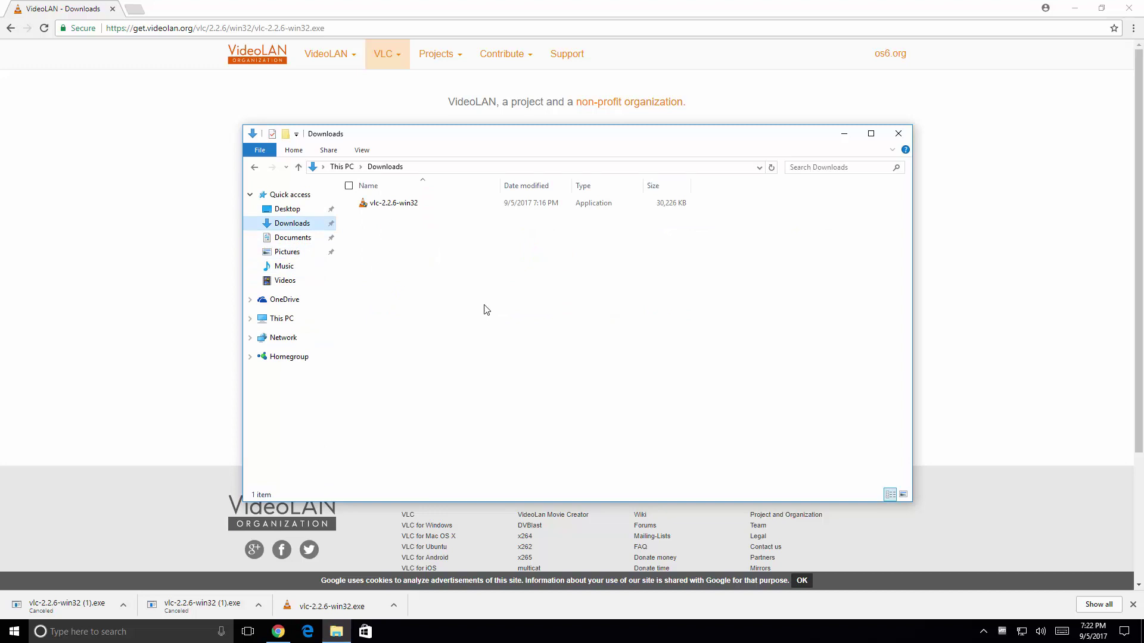
double_click(407, 204)
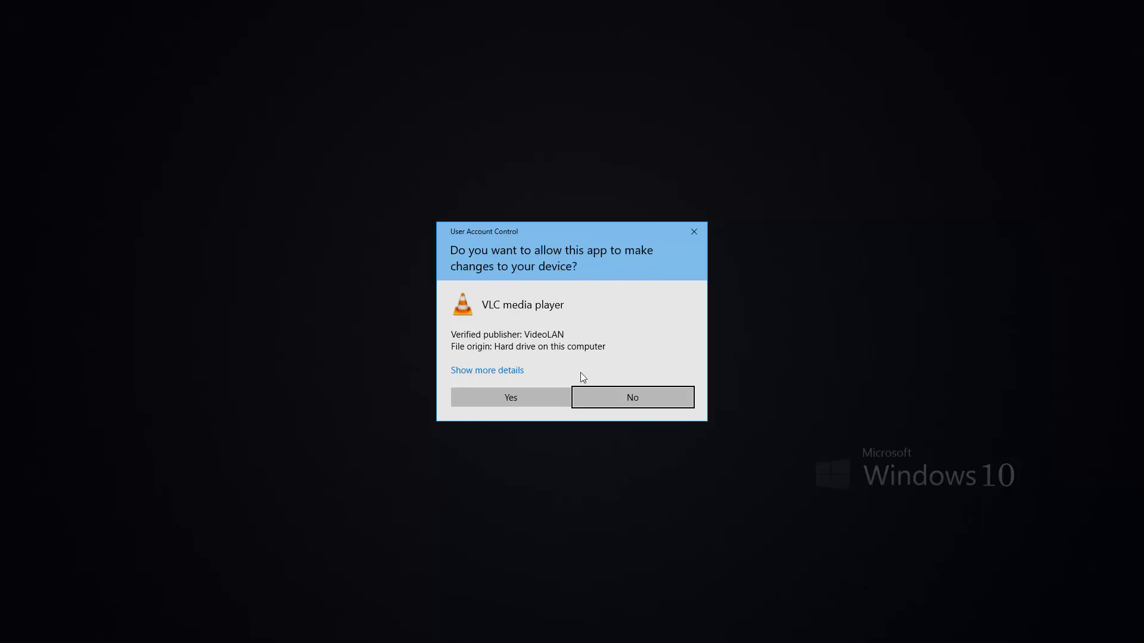
left_click(532, 403)
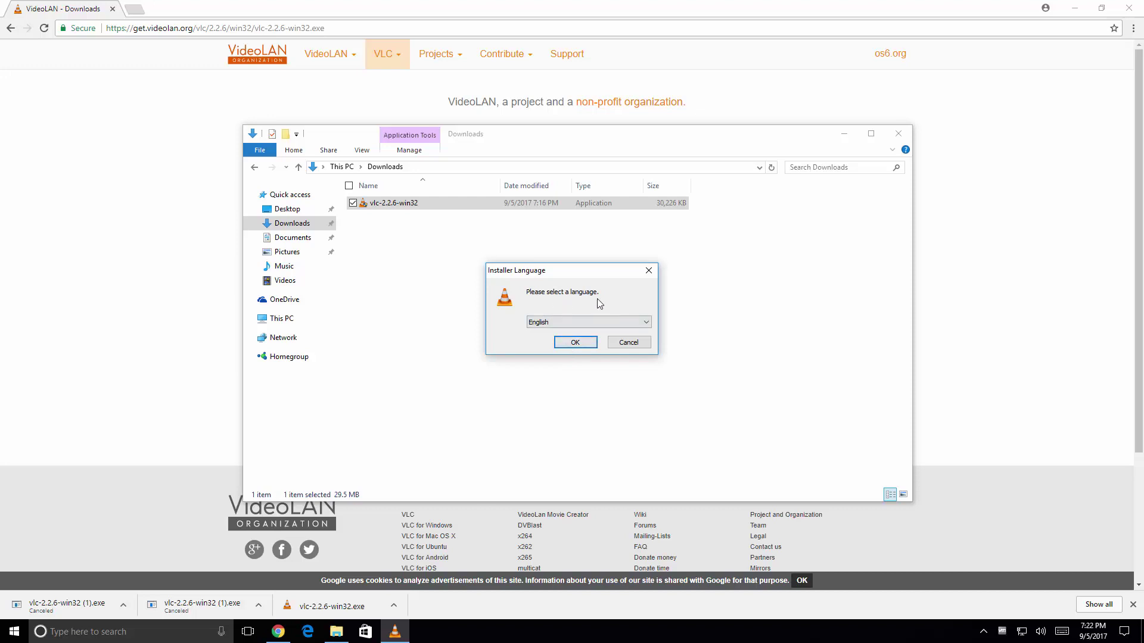
Confirm English as the installer language.
left_click(609, 323)
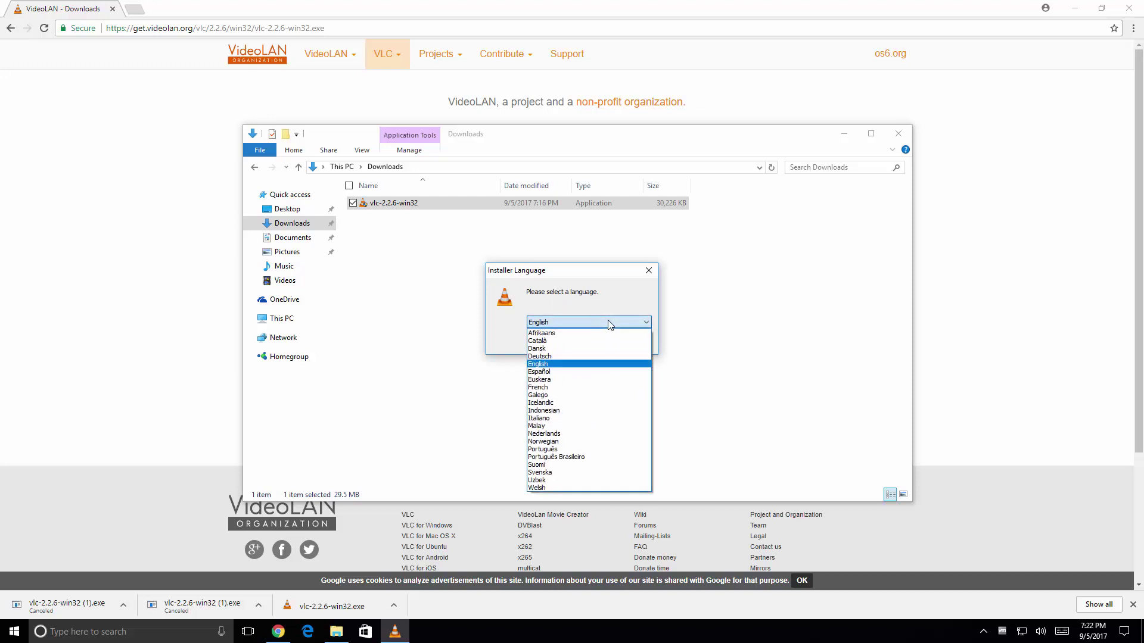
left_click(609, 324)
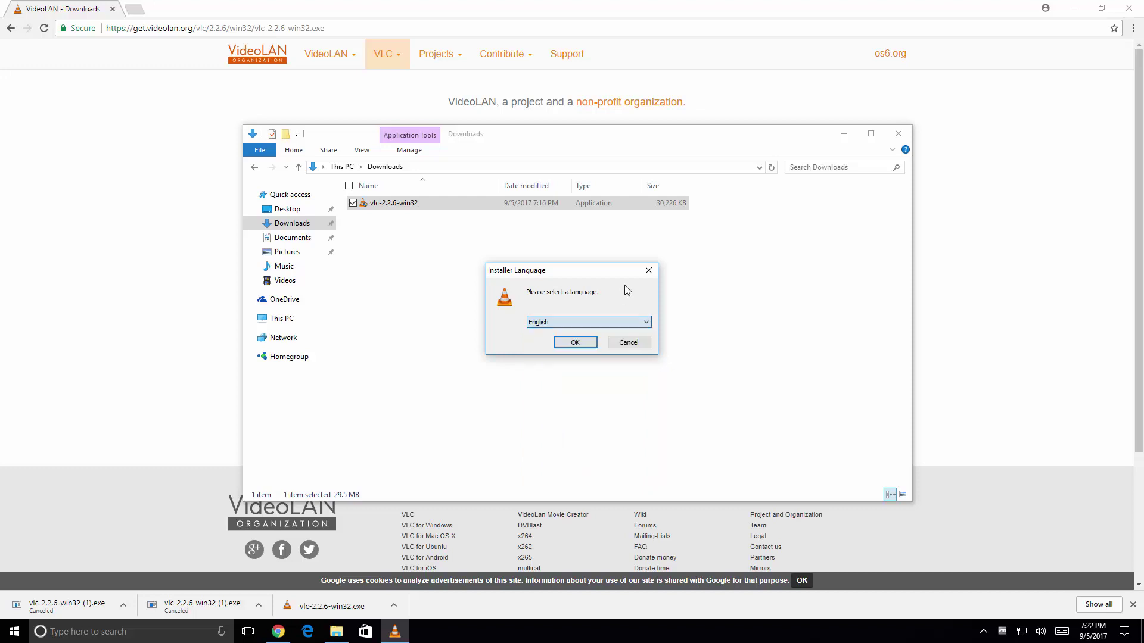
left_click(584, 339)
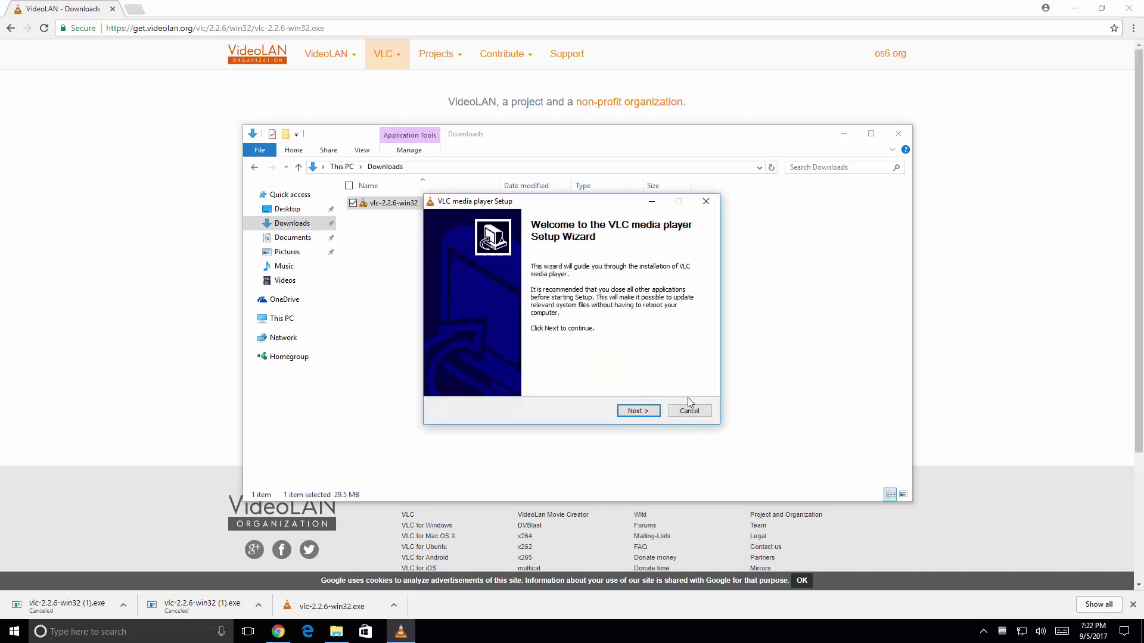
Continue past the setup welcome page, review the license agreement to its end, and accept it.
left_click(637, 413)
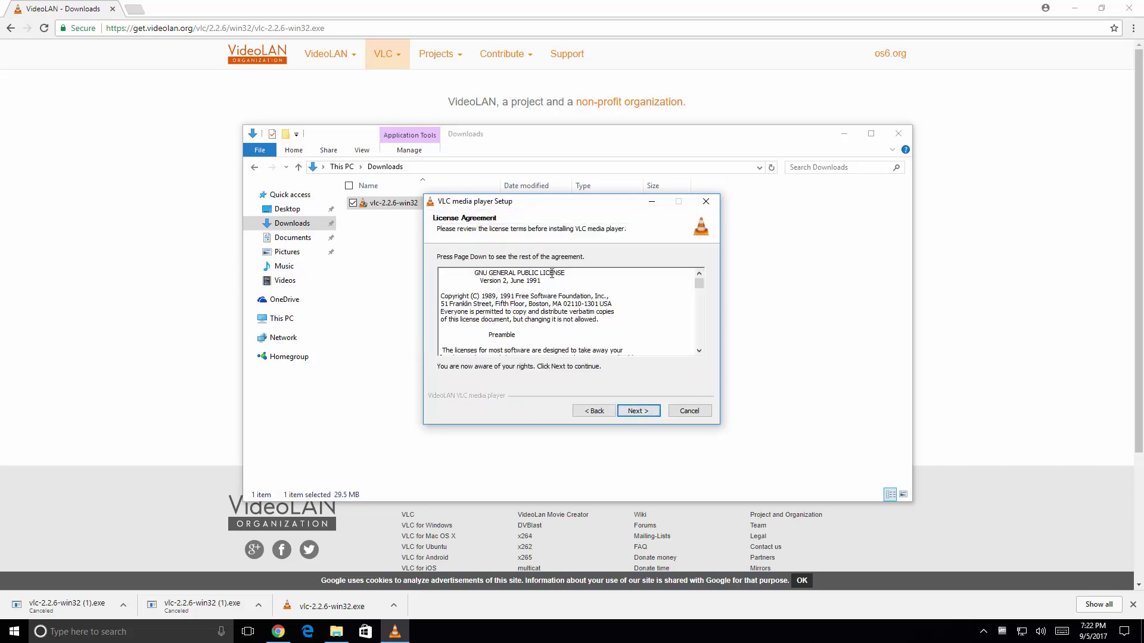
scroll(703, 307, "down", 15)
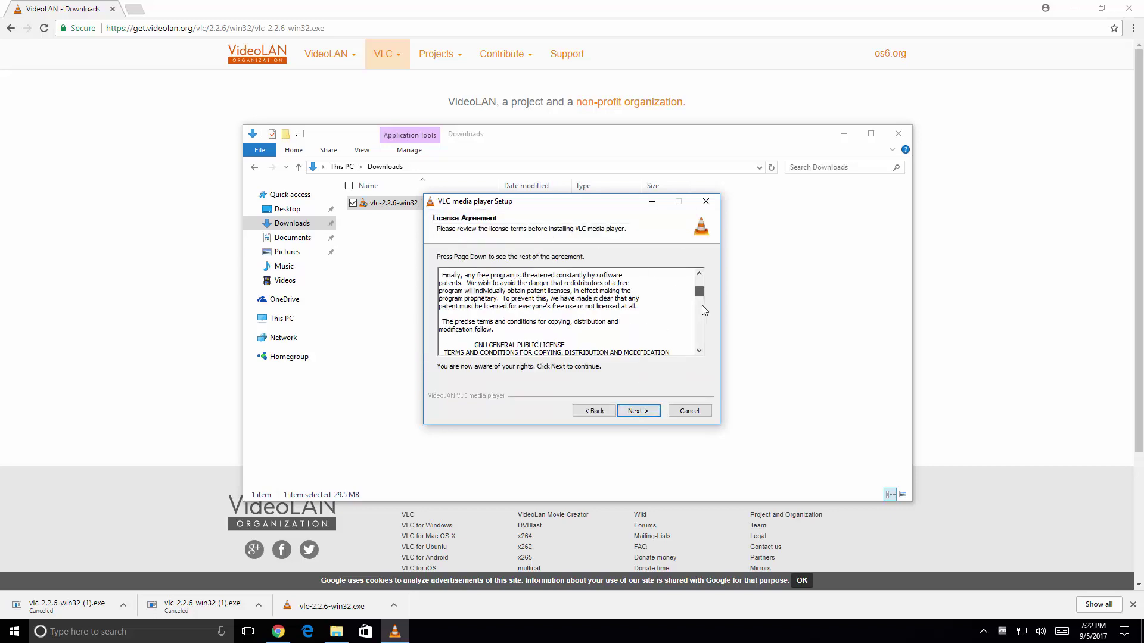
scroll(703, 310, "down", 20)
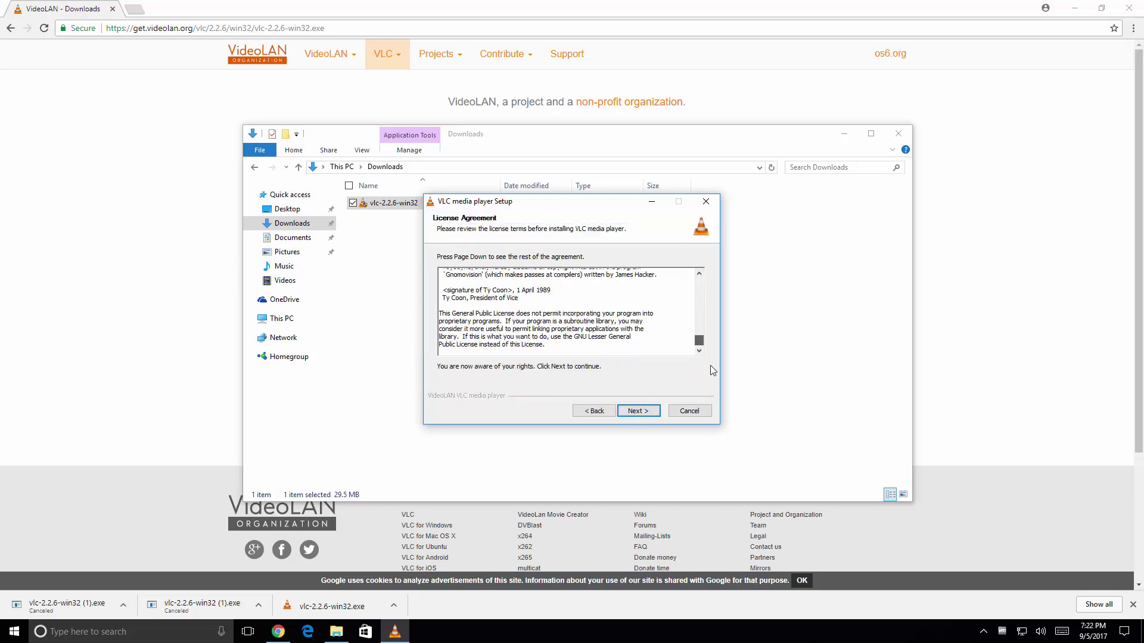
left_click(648, 414)
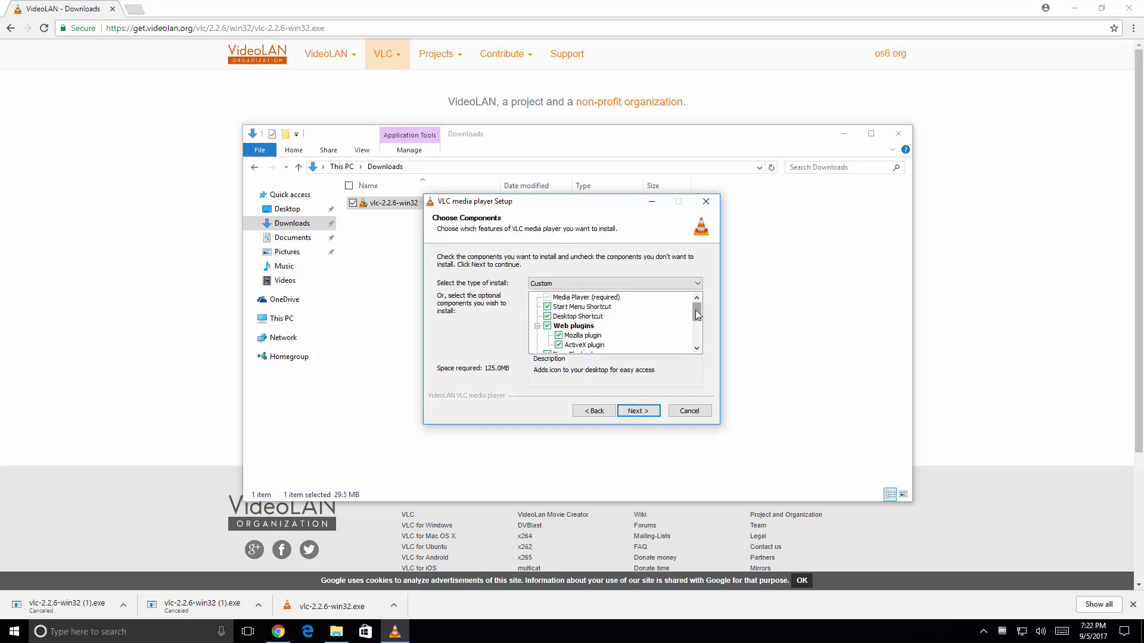
Review and keep the default VLC components, and install to C:\Program Files (x86)\VideoLAN\VLC.
mouse_move(699, 315)
left_mouse_down()
mouse_move(701, 349)
mouse_move(698, 308)
left_mouse_up()
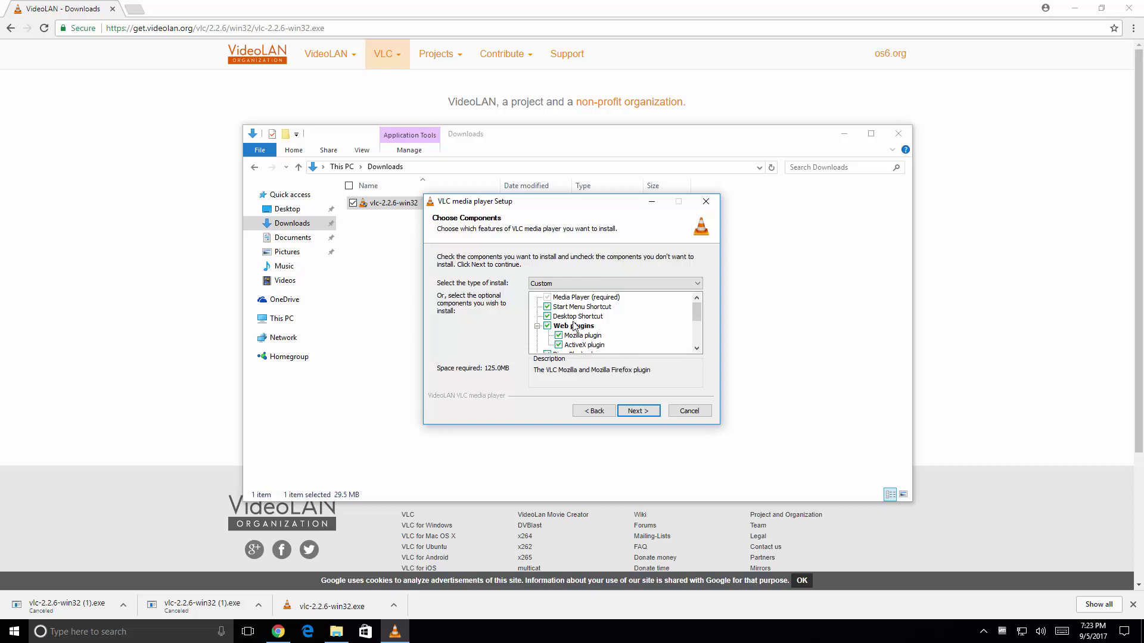
left_click_drag(696, 317, 697, 344)
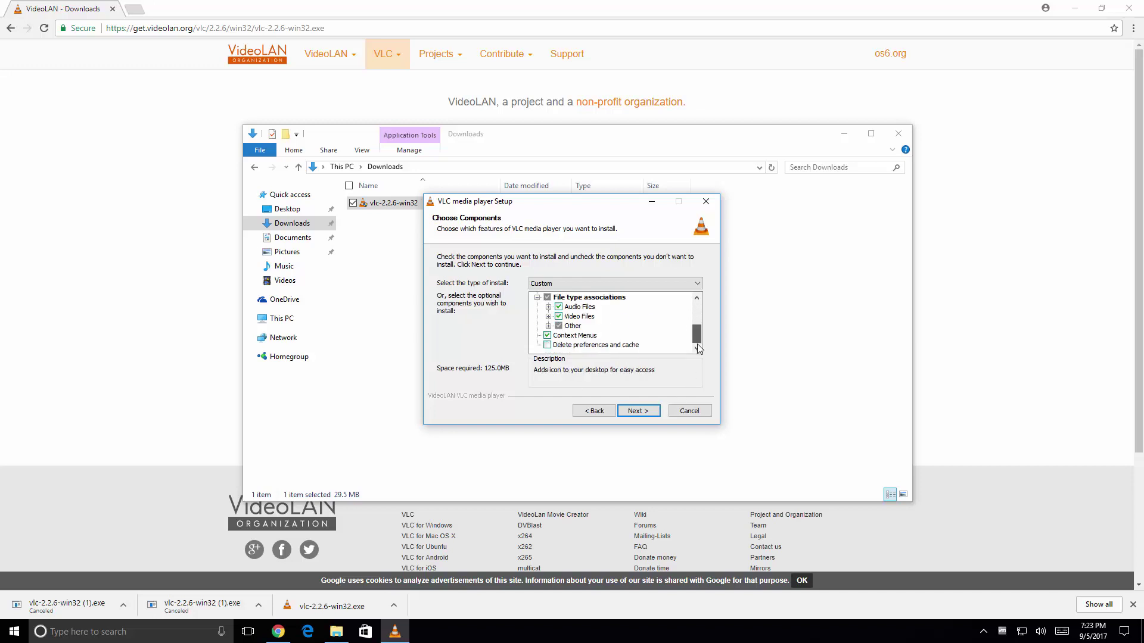
left_click(637, 411)
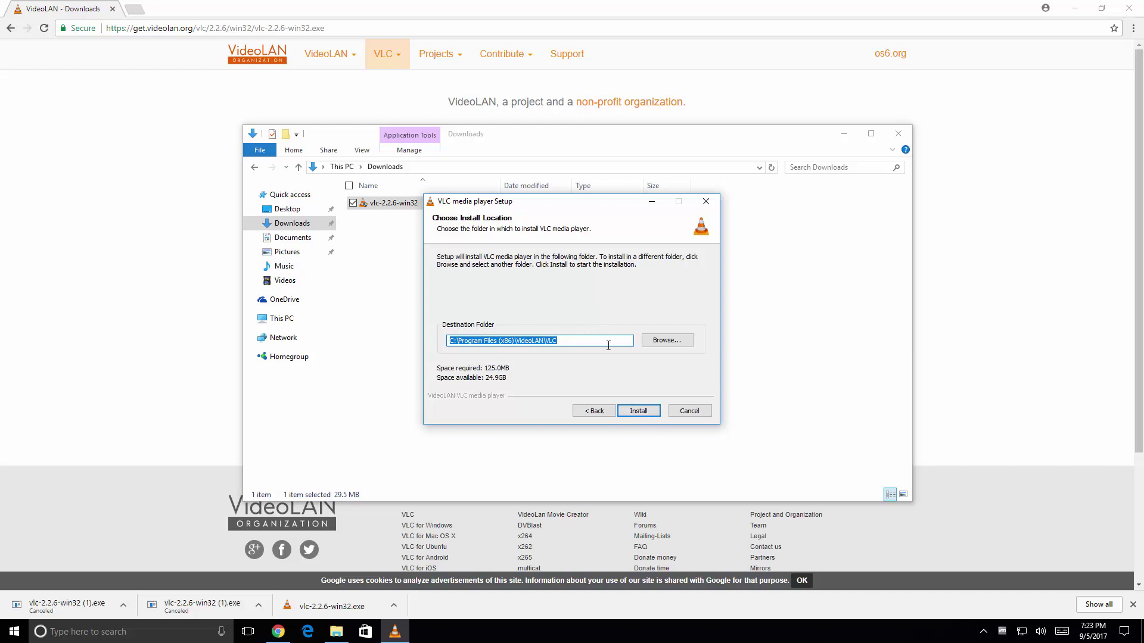
left_click(640, 413)
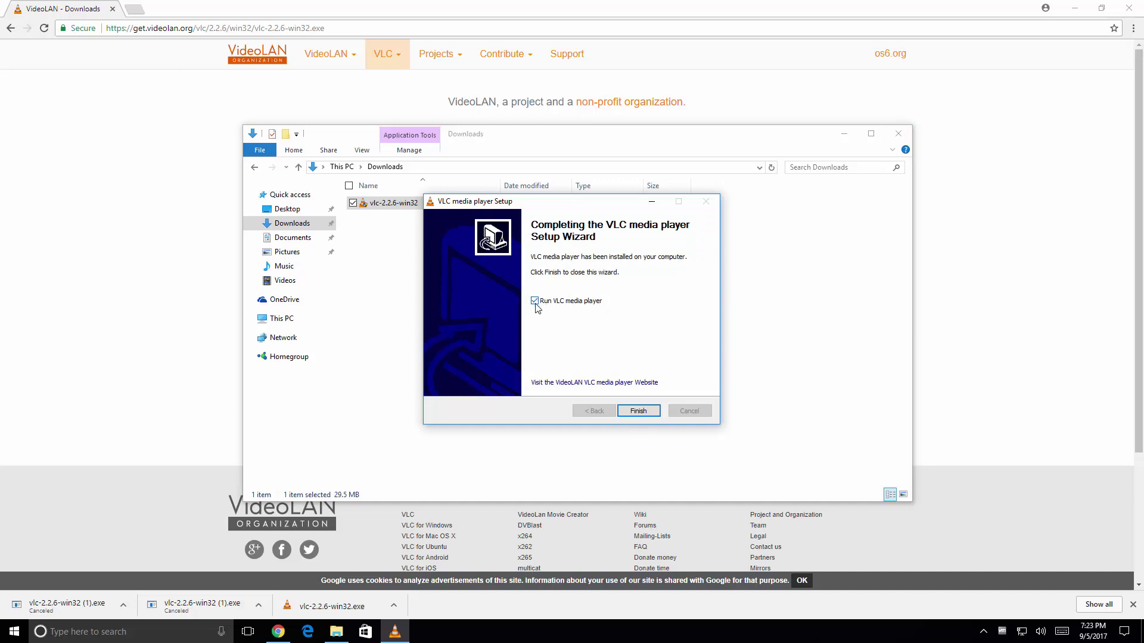
Finish the setup with Run VLC media player enabled, and close the File Explorer and Chrome windows.
left_click(638, 411)
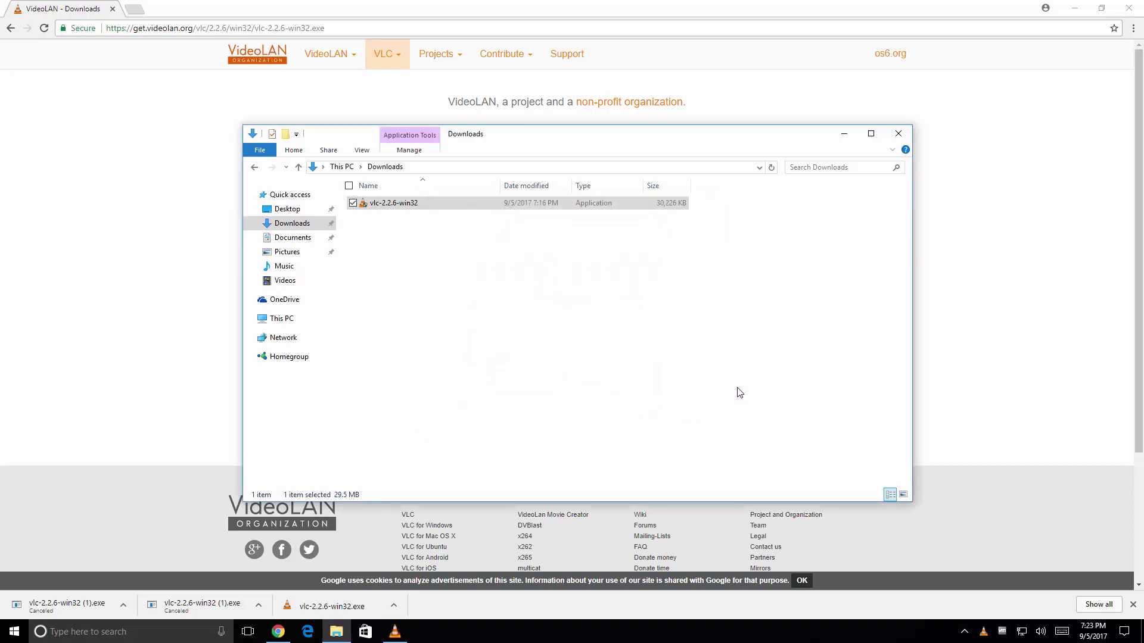
left_click(898, 135)
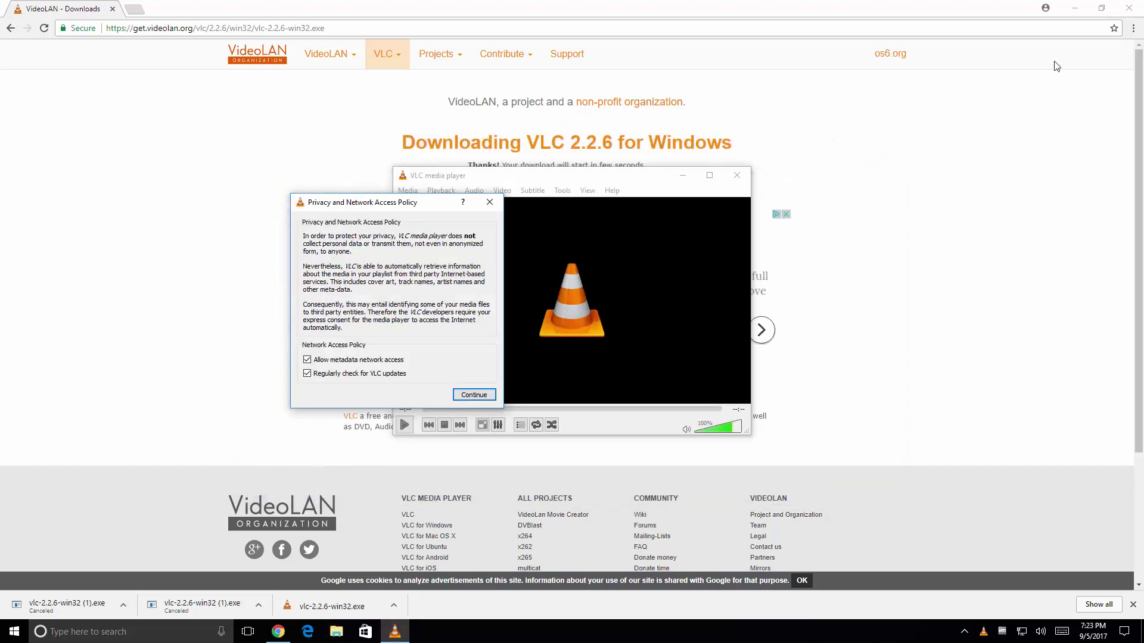
left_click(1129, 10)
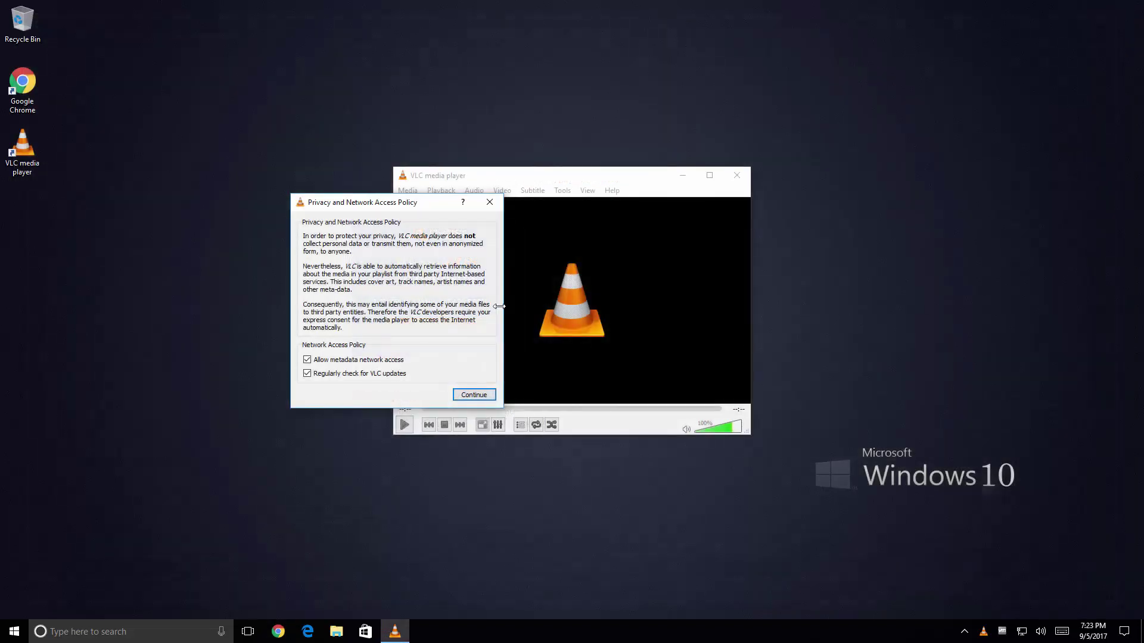
Accept the privacy policy with metadata network access and regular update checks enabled, and reposition the VLC window on the desktop.
left_click_drag(411, 207, 296, 214)
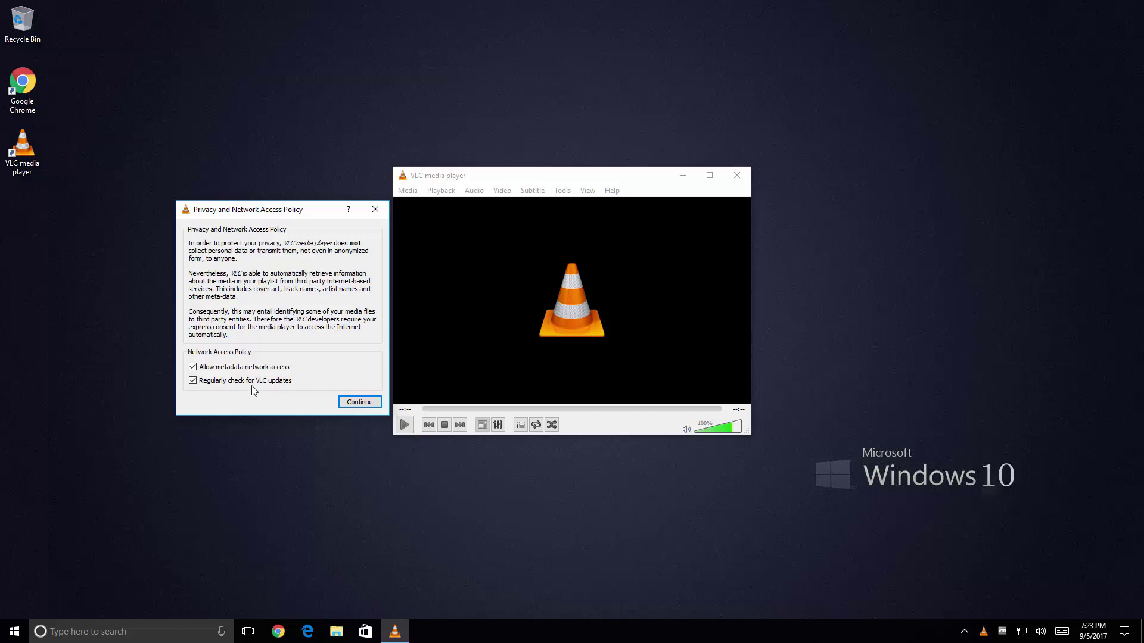
left_click(355, 403)
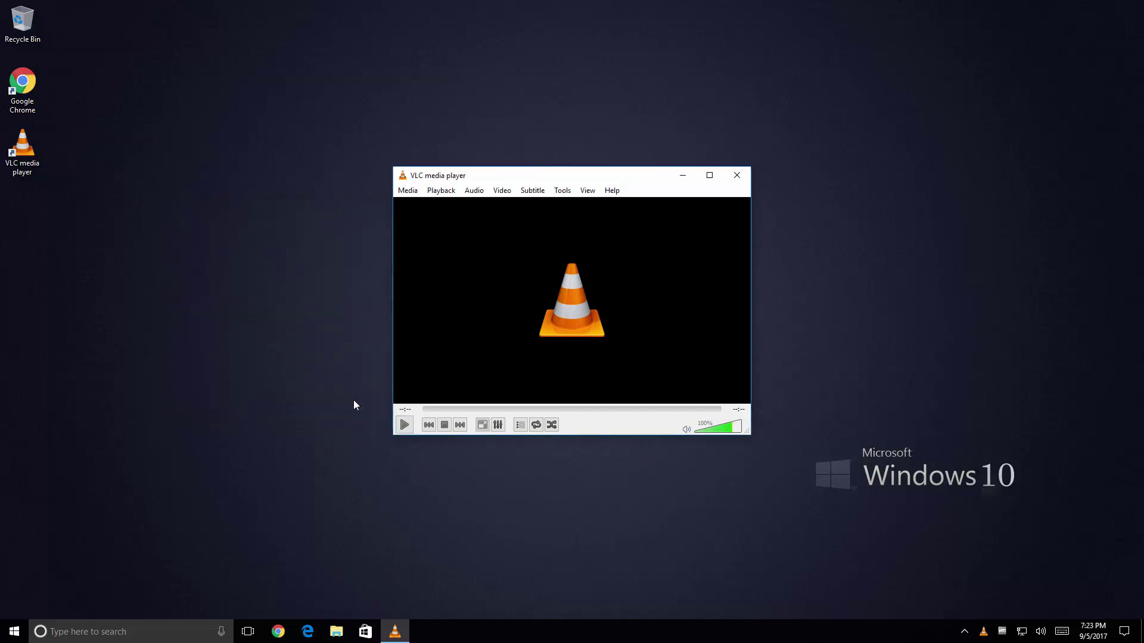
left_click_drag(577, 178, 659, 158)
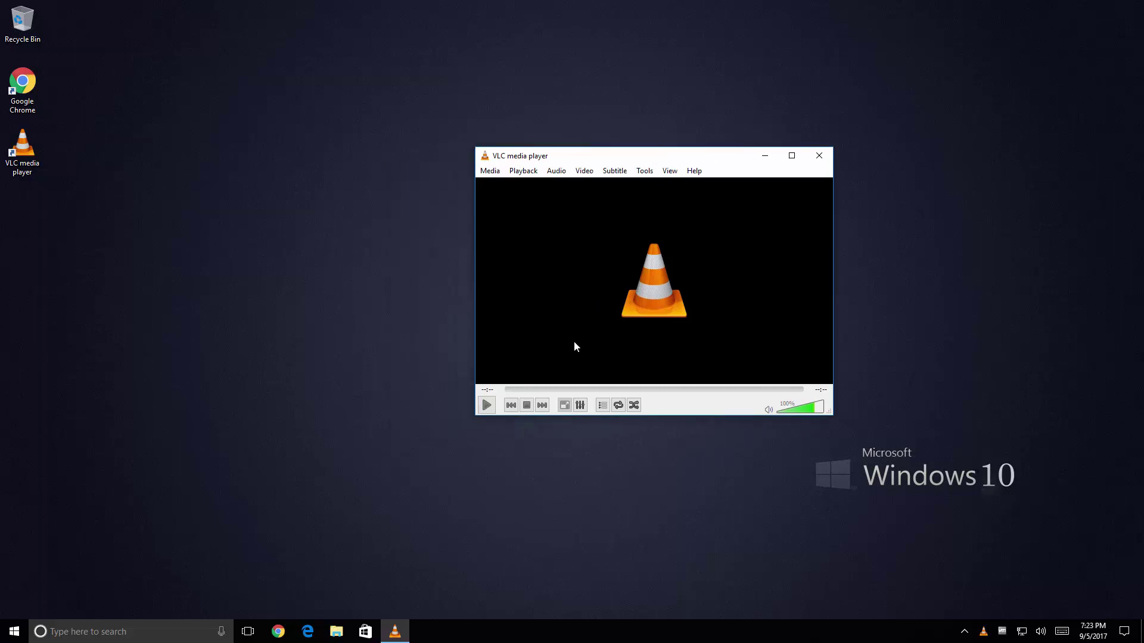
Check This PC in File Explorer for the DVD in drive D:, and minimize the window.
left_click(337, 633)
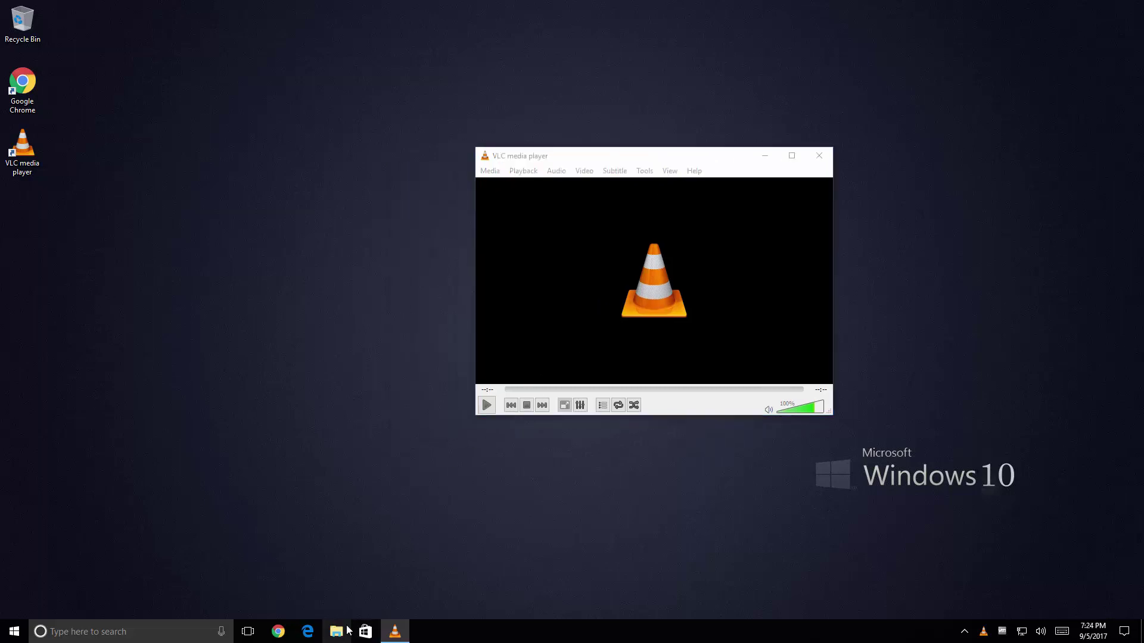
left_click(287, 321)
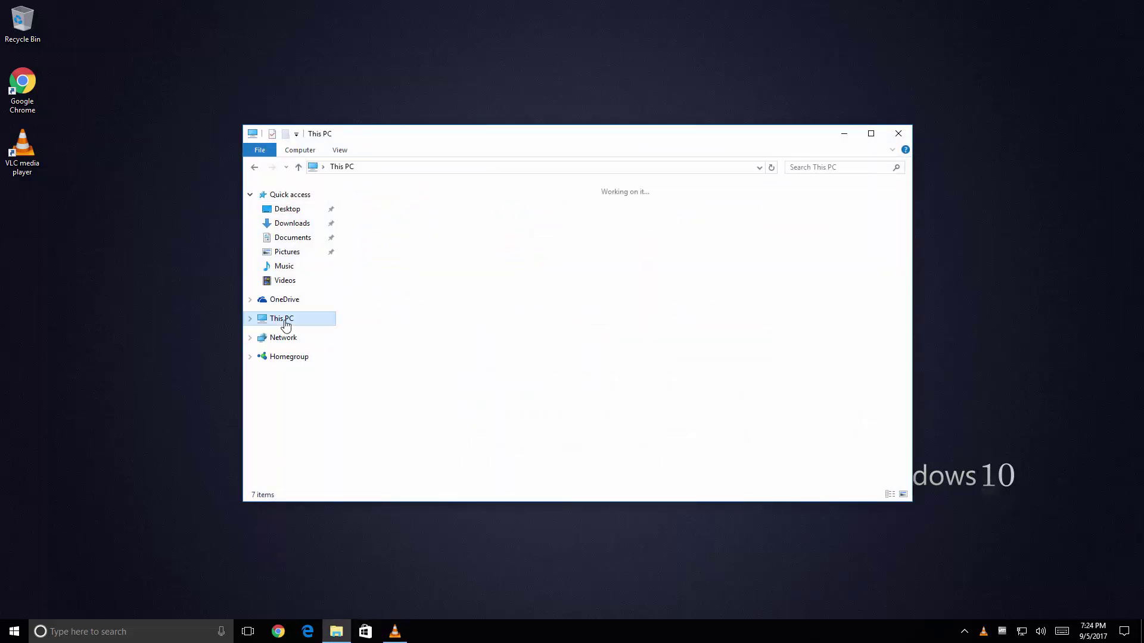
left_click(726, 298)
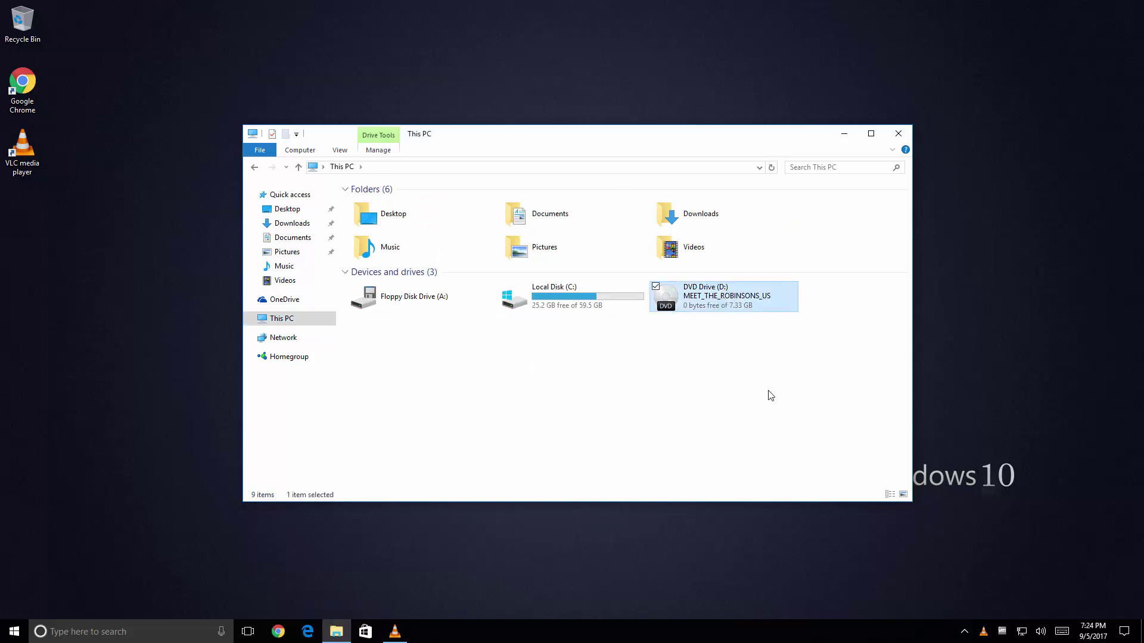
left_click(850, 142)
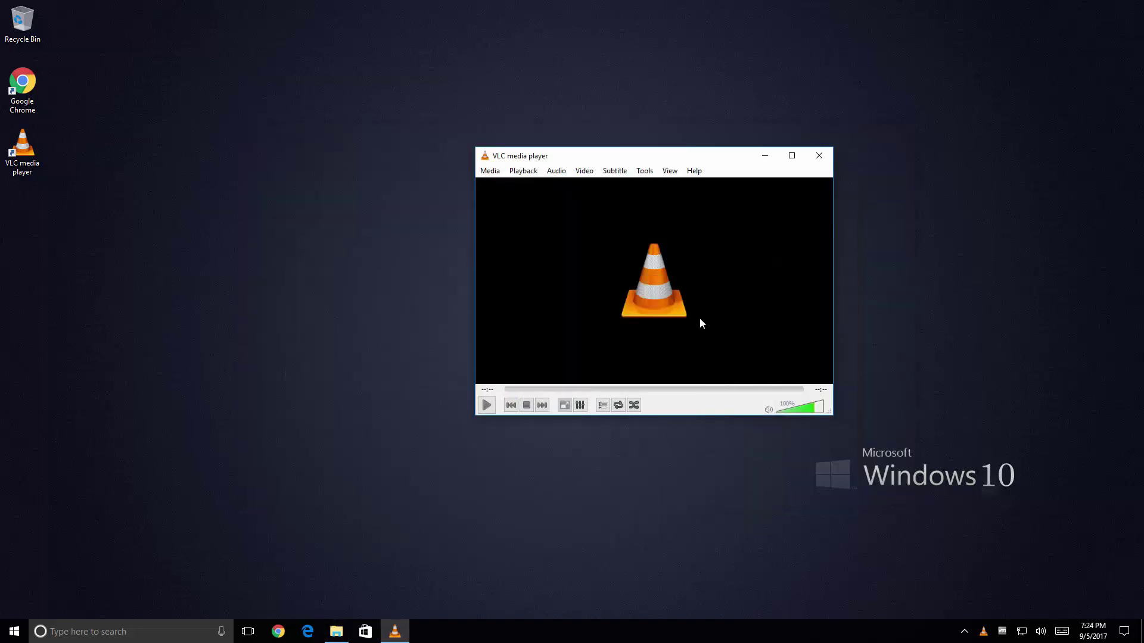
Open a DVD disc in VLC, choosing DVD Drive (D:) MEET_THE_ROBINSONS_US as the disc device, and play it.
left_click(490, 171)
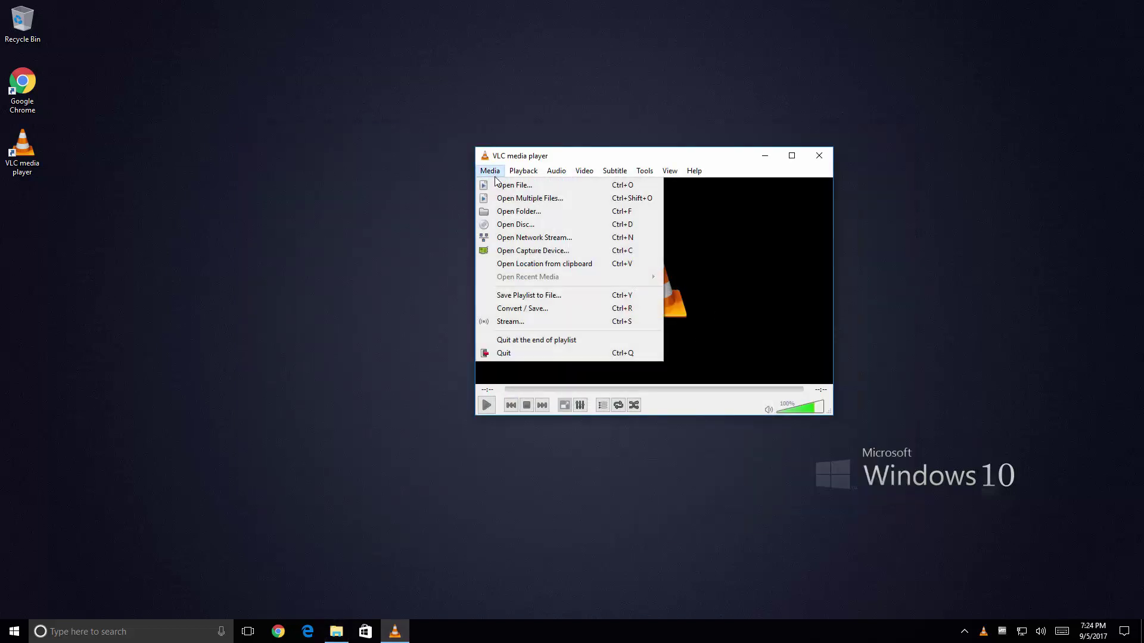
left_click(584, 228)
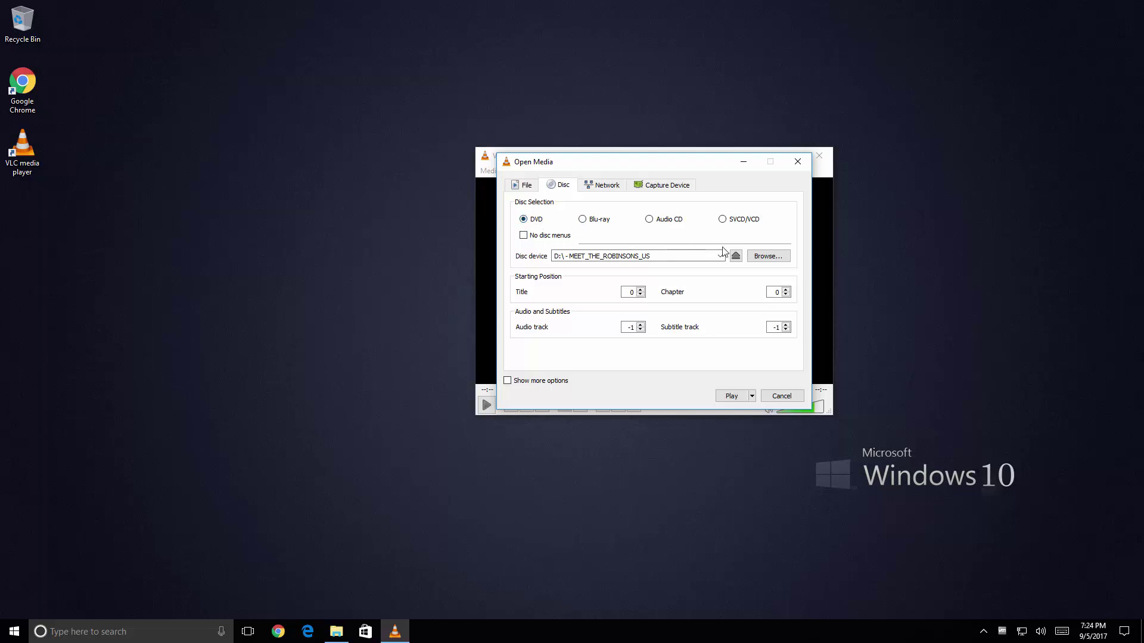
left_click(775, 260)
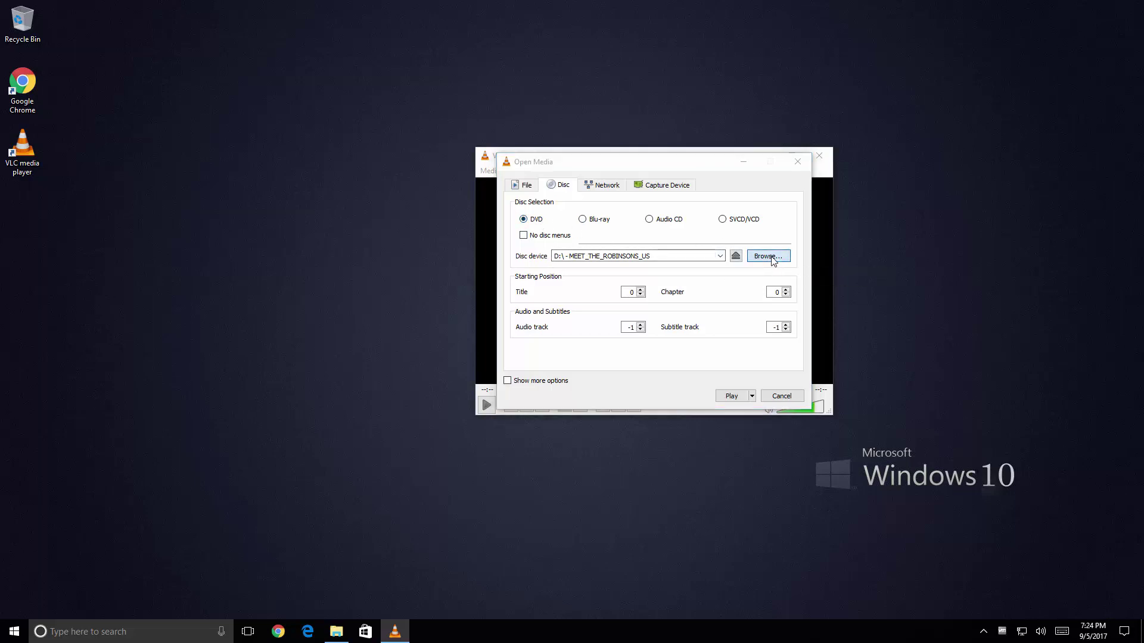
left_click_drag(735, 189, 810, 209)
left_click(616, 389)
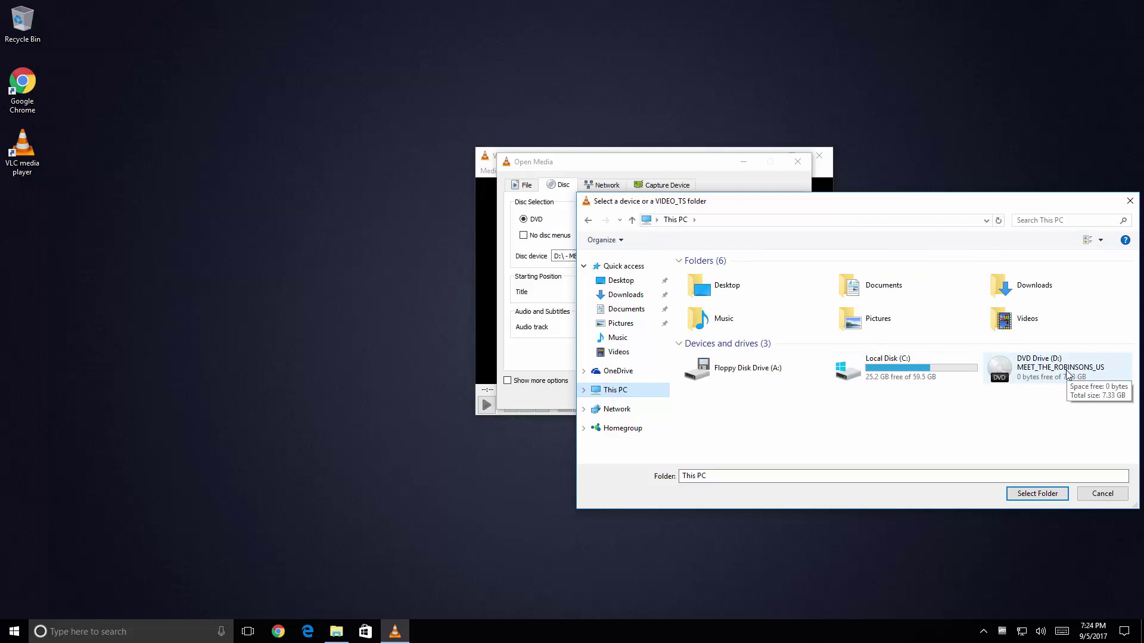
double_click(1066, 373)
left_click(1041, 498)
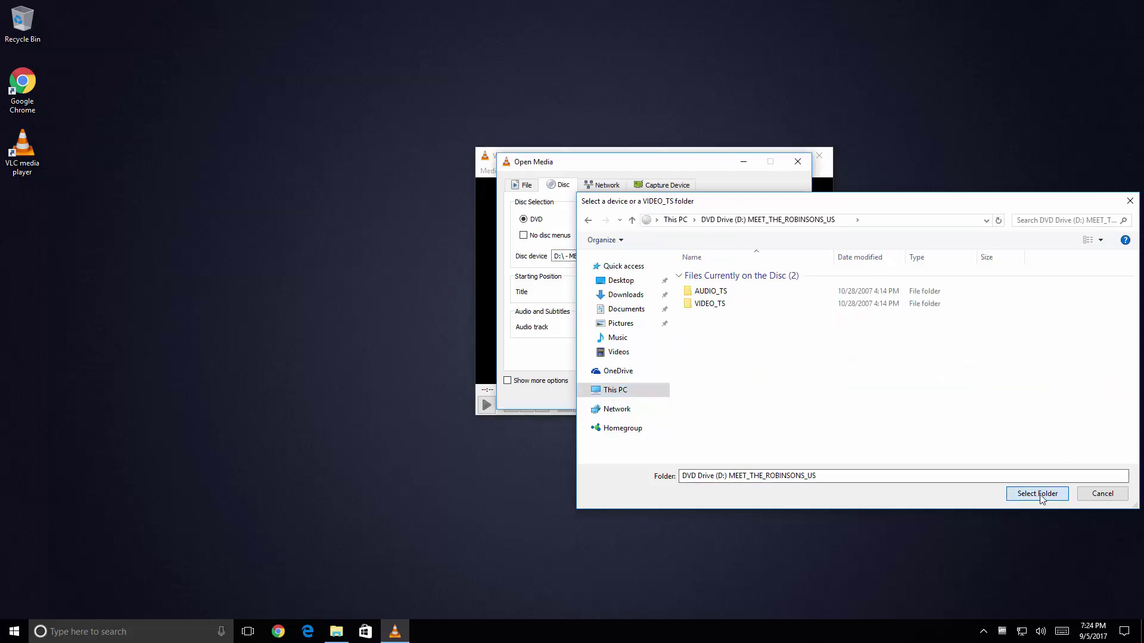
left_click(732, 398)
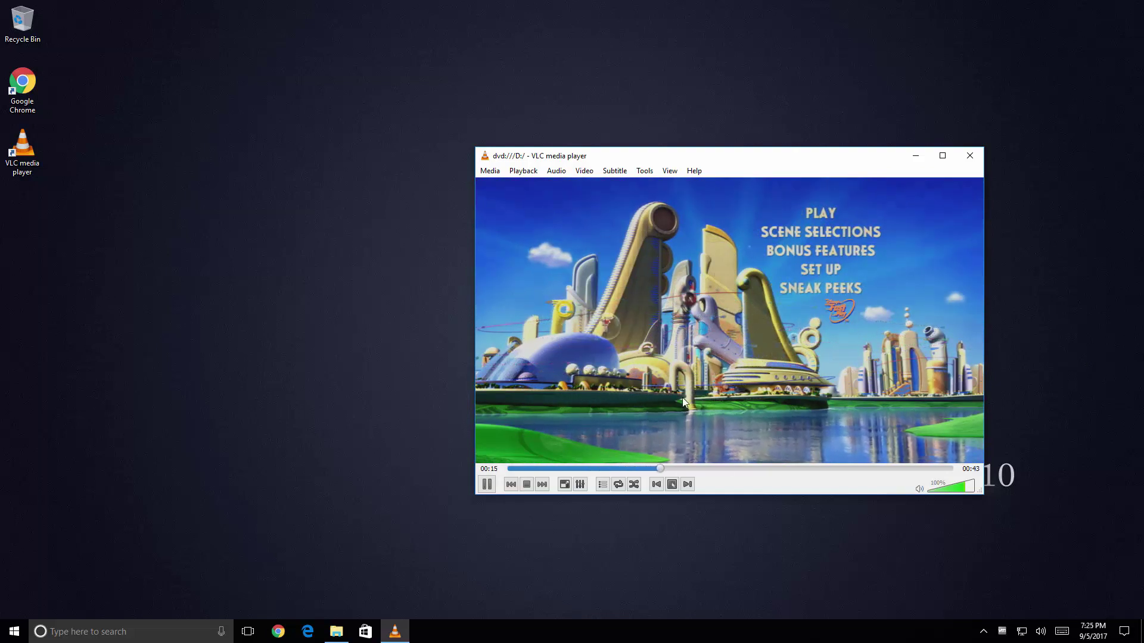
Stop the DVD playback and close VLC media player.
left_click(527, 484)
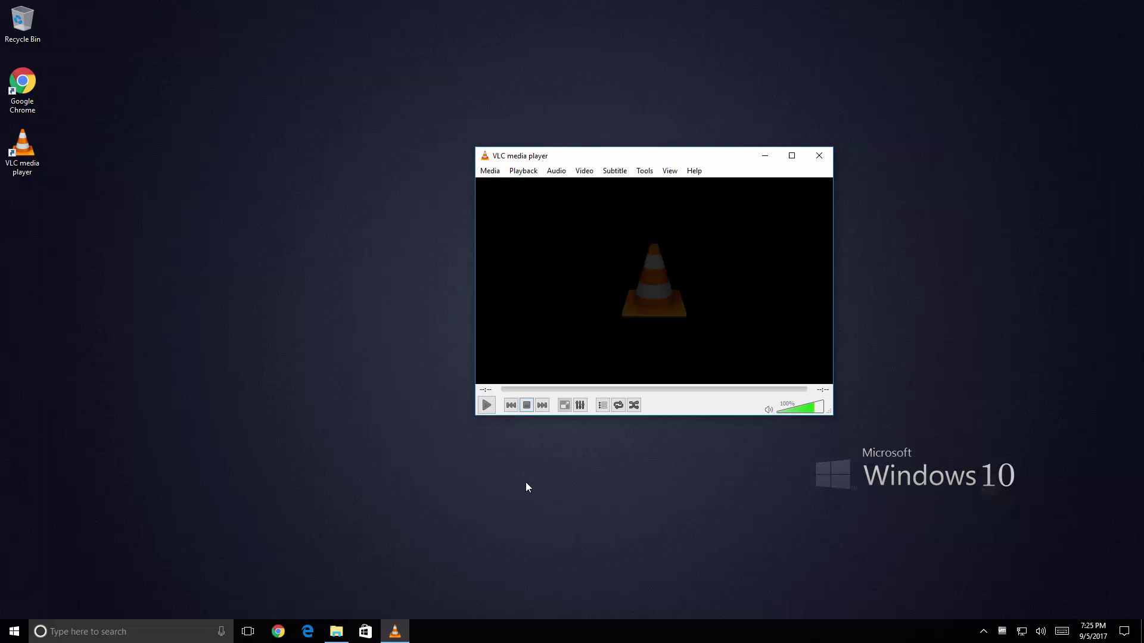
left_click(820, 156)
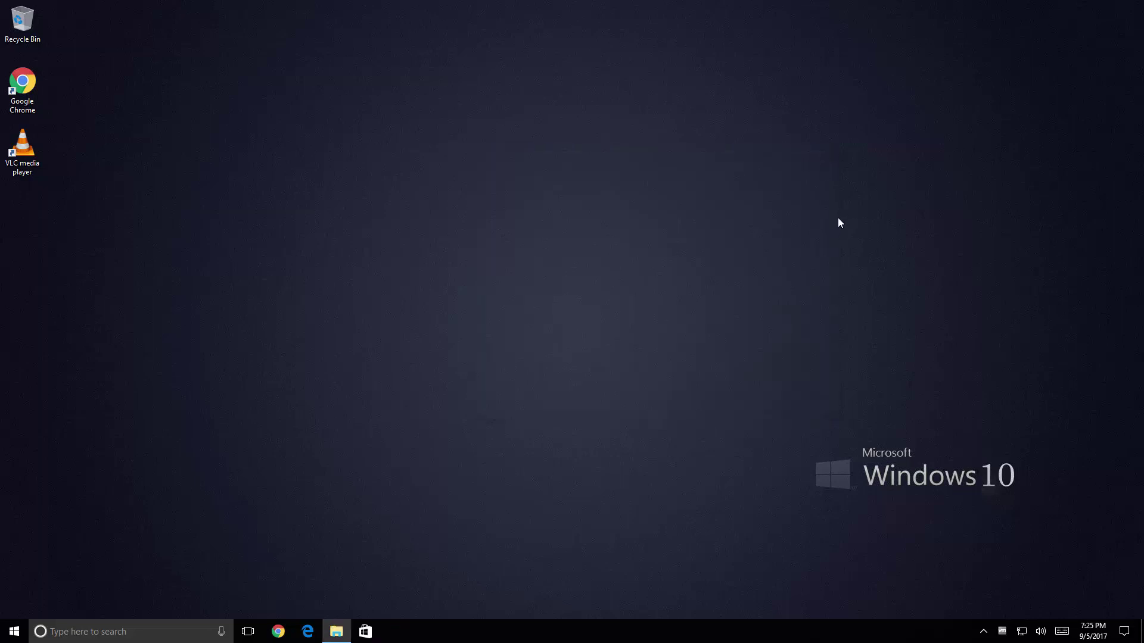